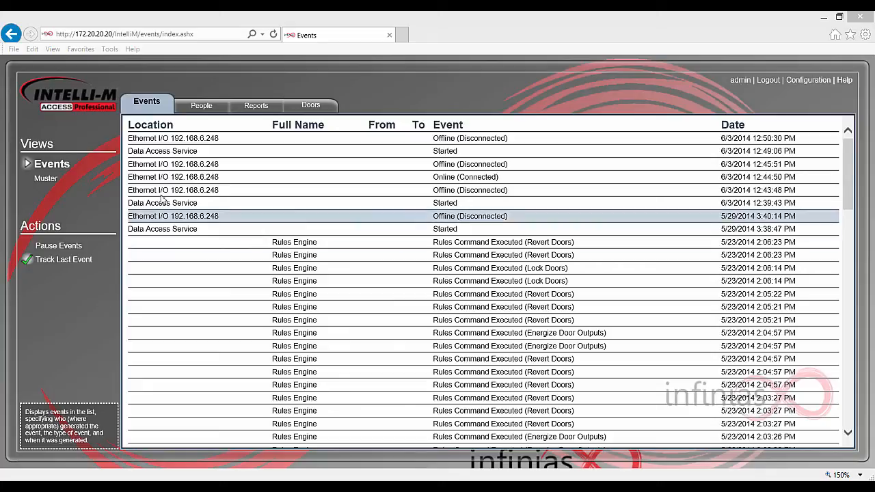
Step: Leave the event log and switch to the People section listing cardholders
left_click(199, 114)
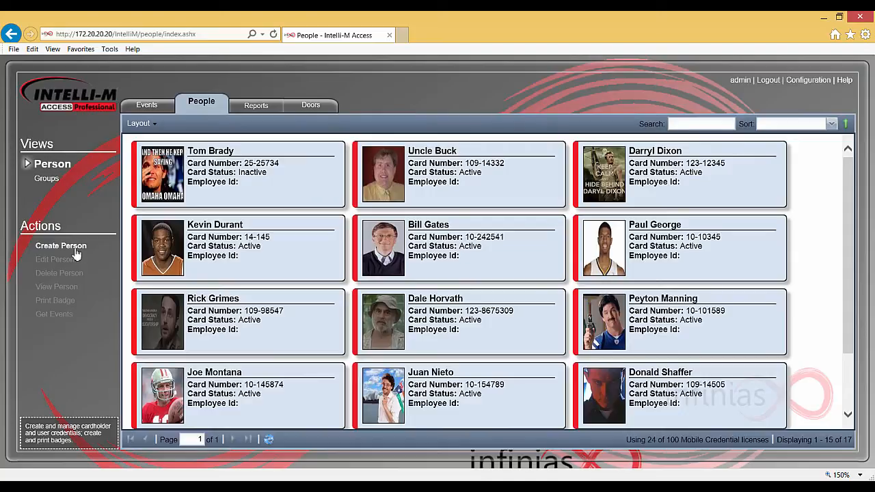
Step: Start a new cardholder with the person's first and last name, site code 10 and a card number
left_click(75, 252)
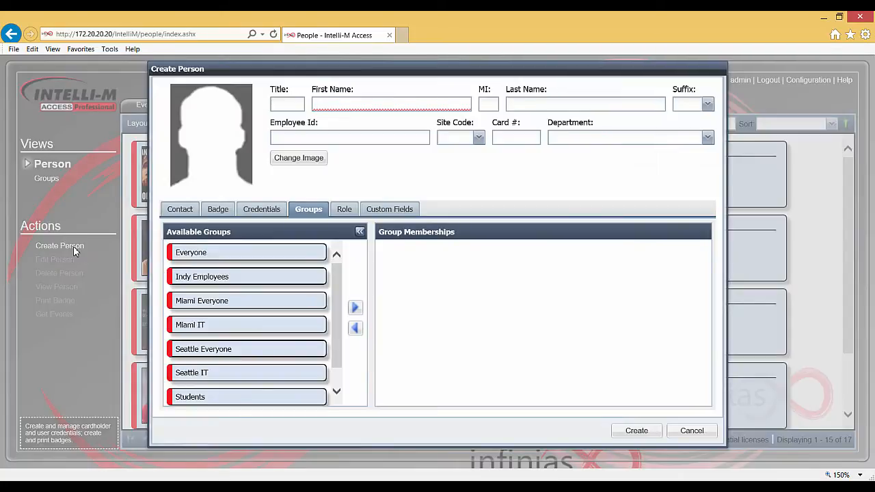
left_click(328, 106)
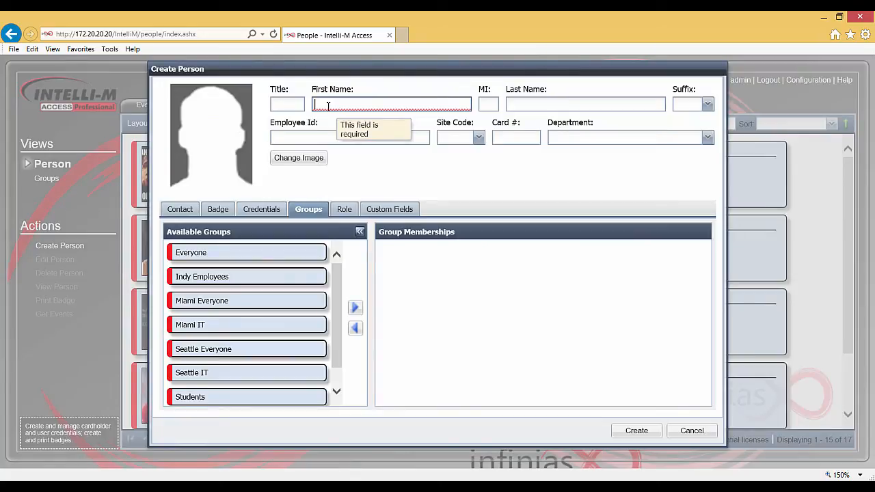
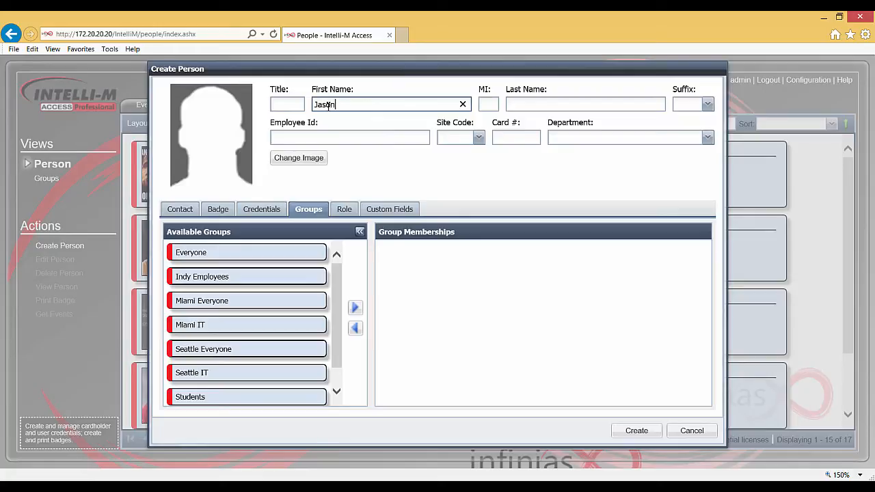
key("Tab")
key("Tab")
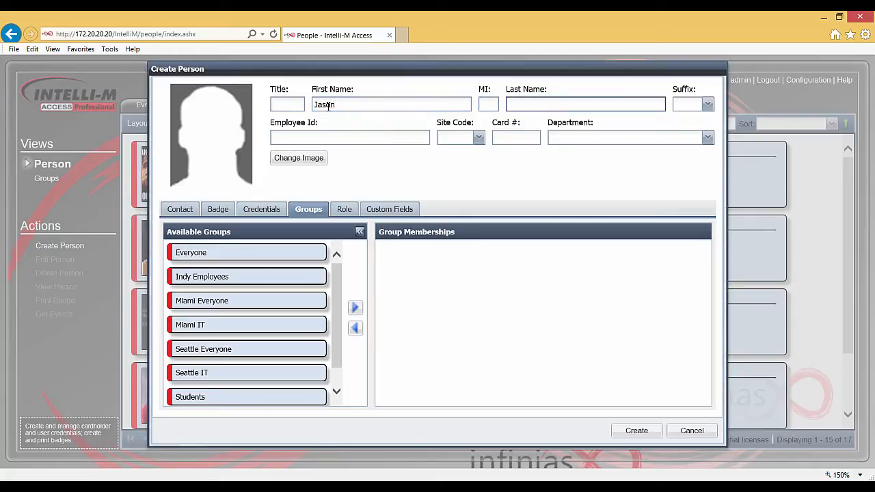
key("Tab")
key("Tab")
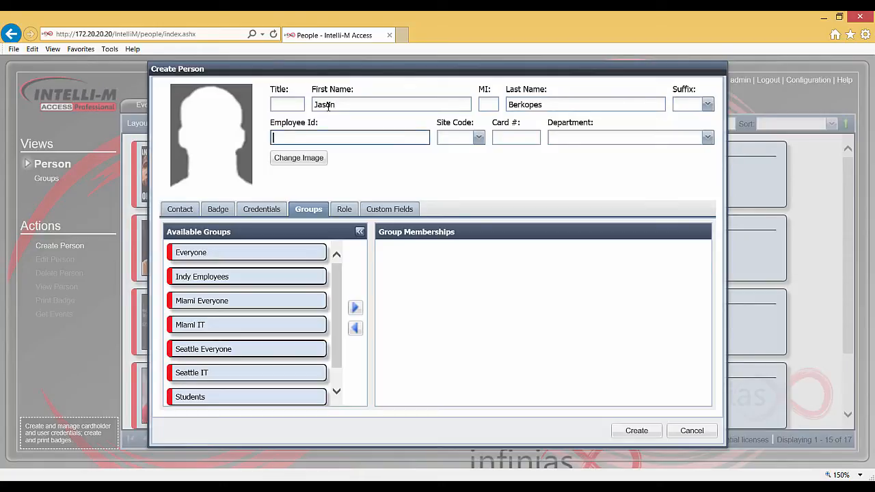
key("Tab")
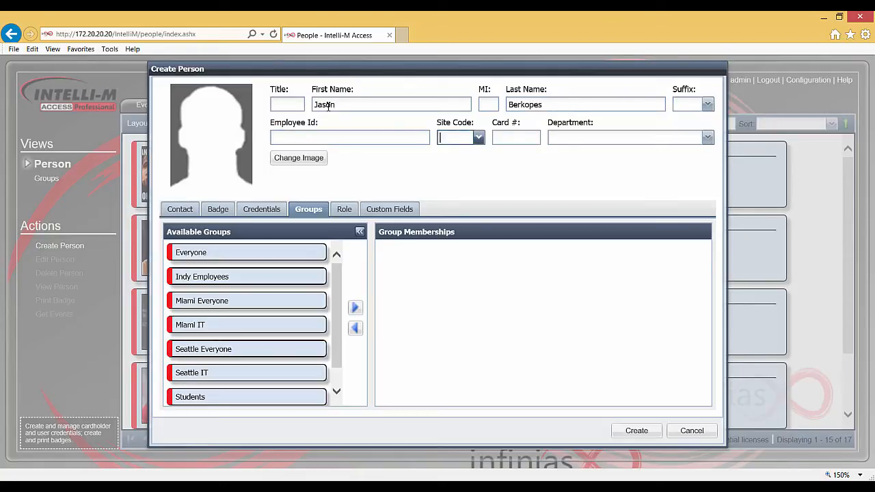
type("10")
key("Tab")
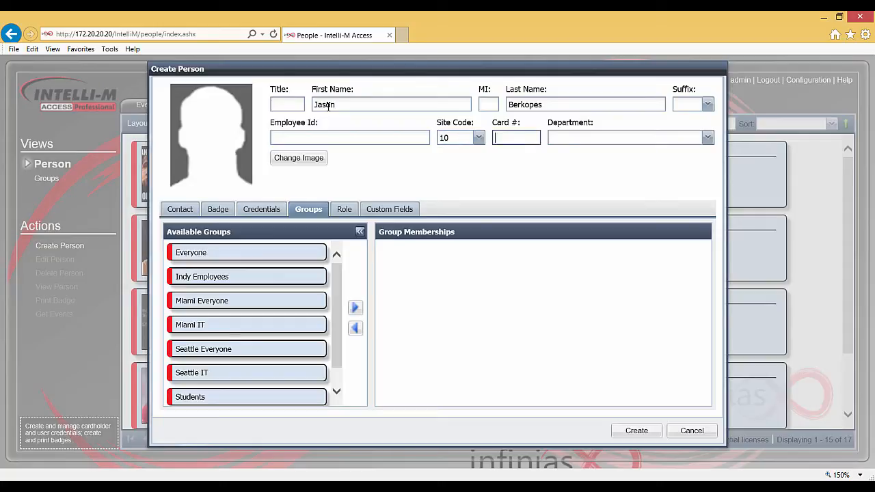
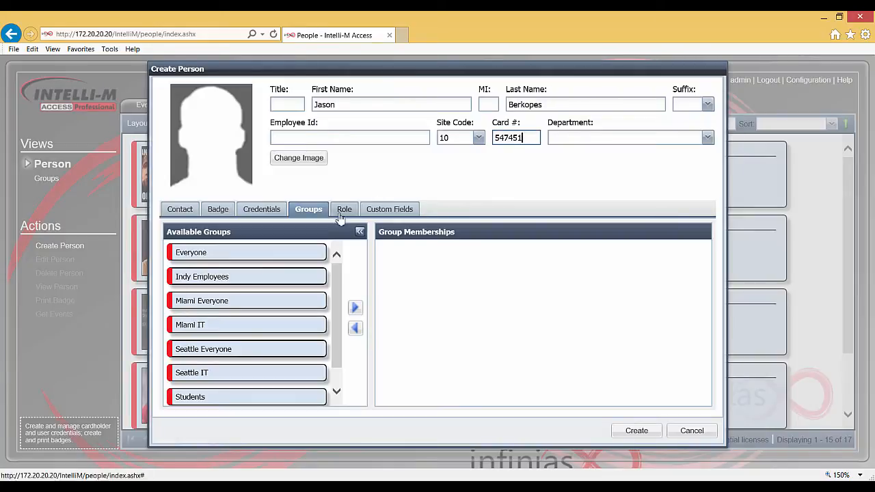
Step: Add the Everyone group to the group memberships and create the cardholder
left_click(299, 258)
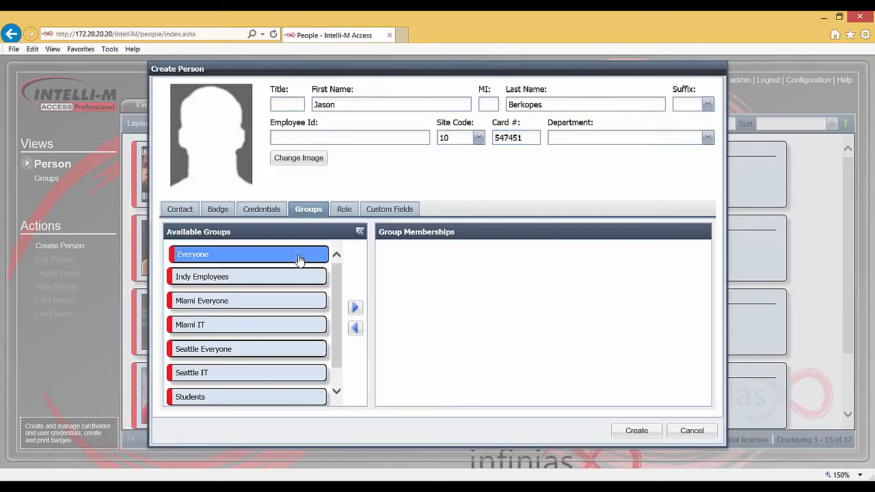
left_click(356, 309)
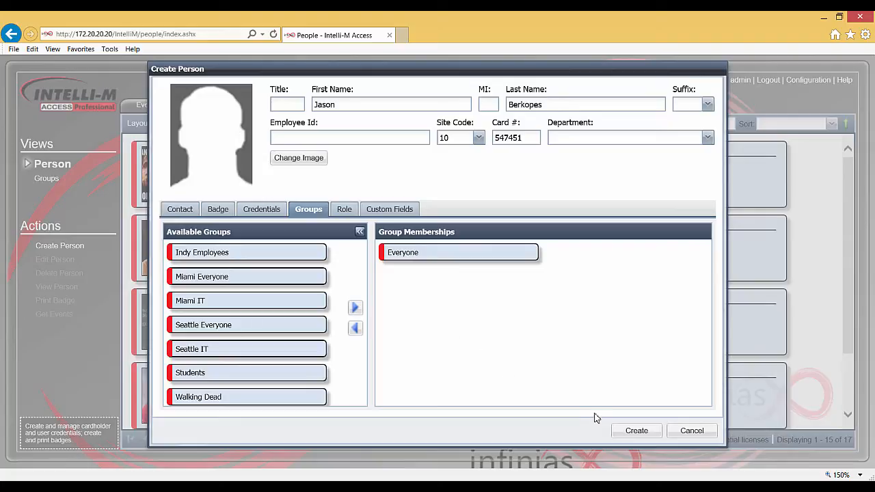
left_click(635, 431)
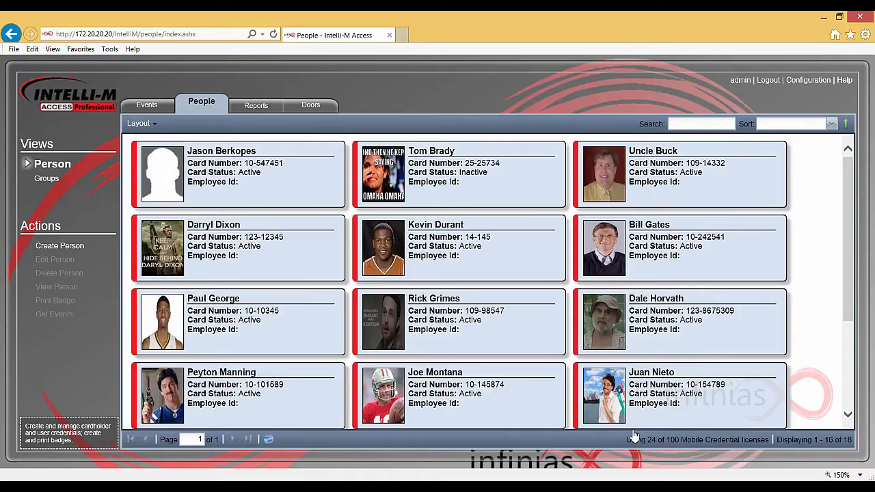
Step: Set the new cardholder's photo to the infinias logo image file and save the record
left_click(268, 179)
double_click(268, 179)
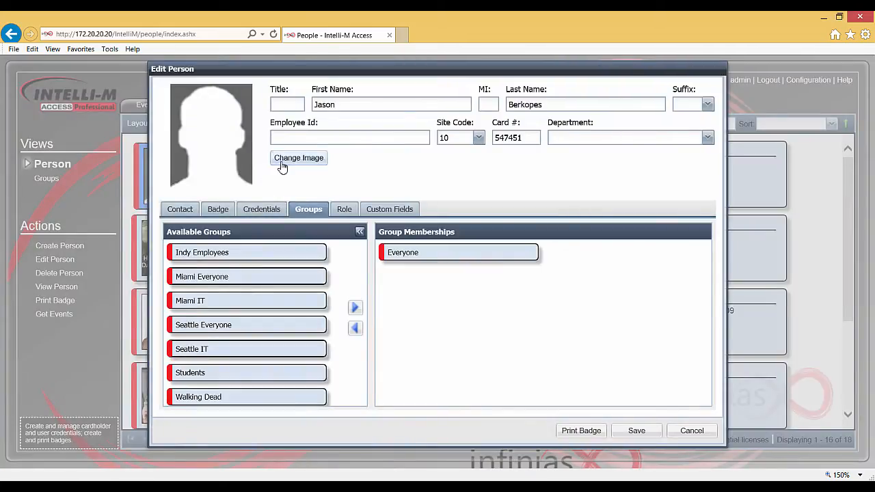
left_click(298, 158)
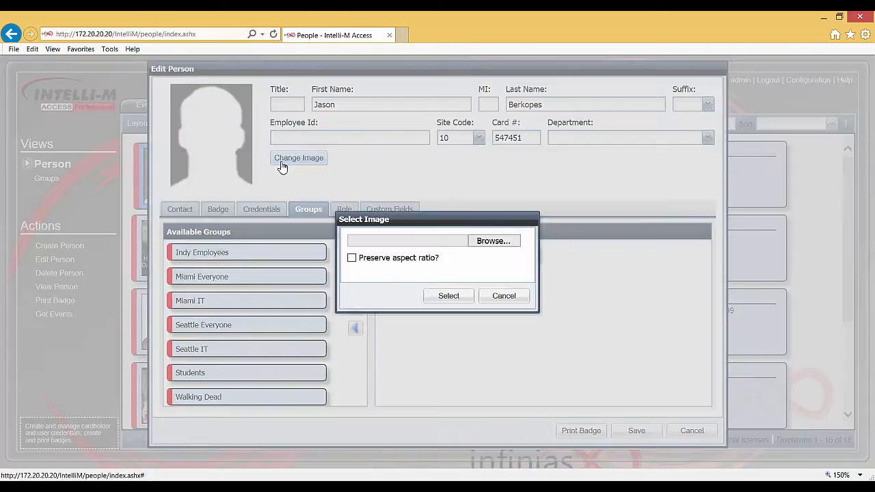
left_click(484, 248)
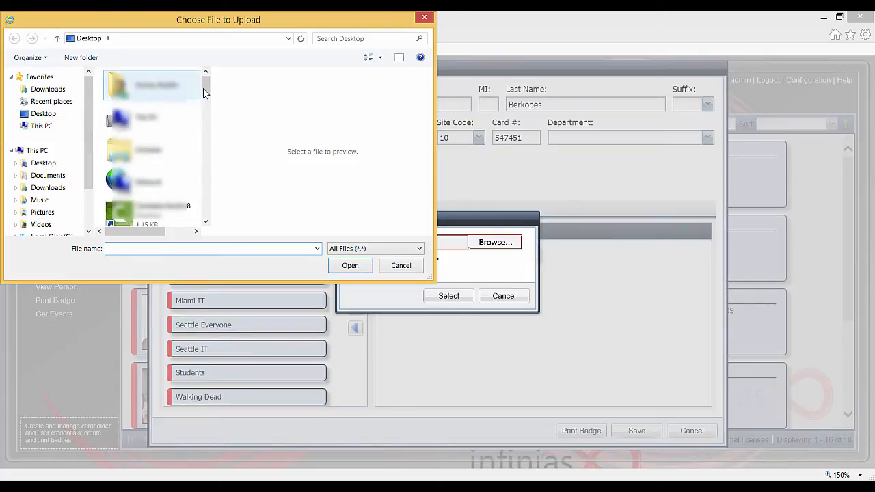
left_click_drag(206, 91, 214, 176)
double_click(155, 170)
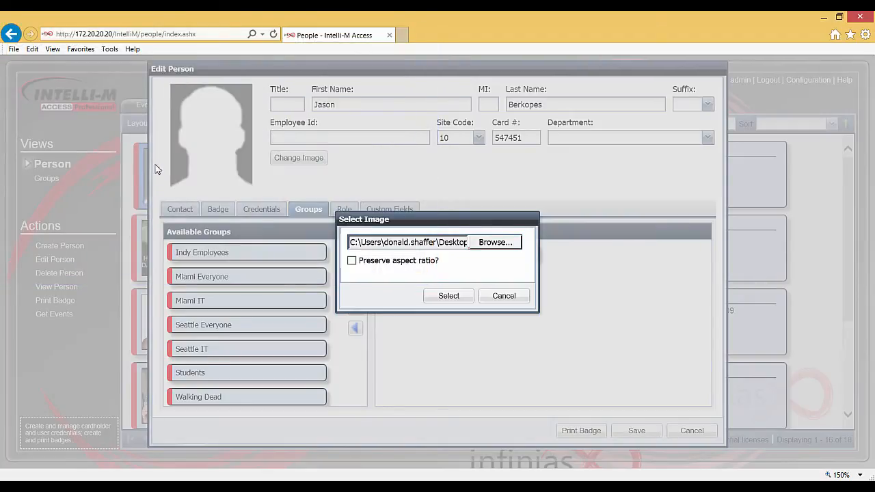
left_click(456, 296)
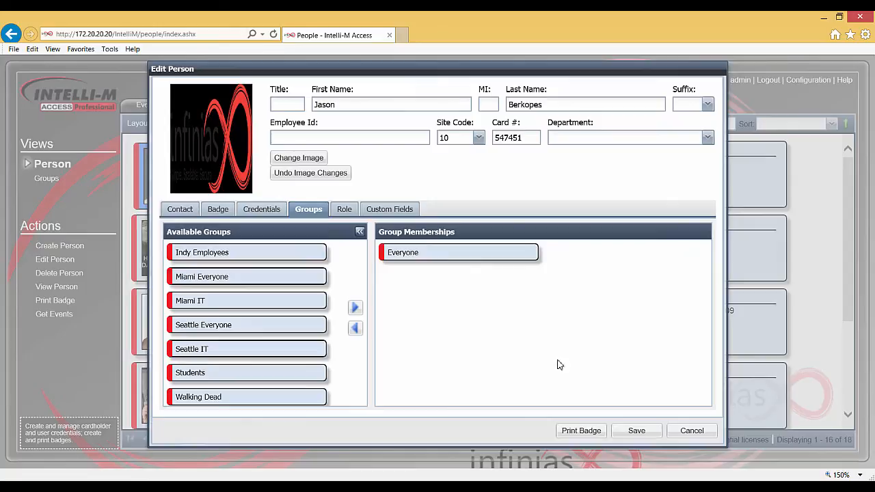
left_click(636, 438)
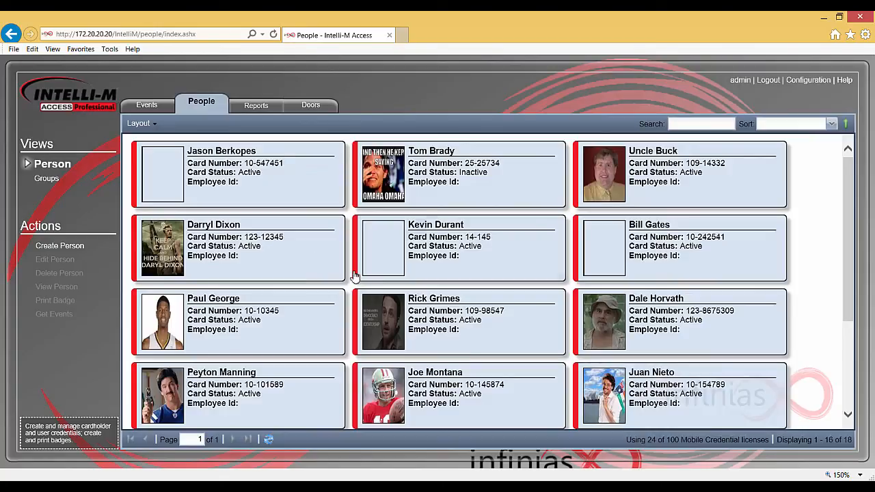
Step: Reopen the cardholder, enter a primary phone number under Contact, then view the Badge tab
double_click(247, 199)
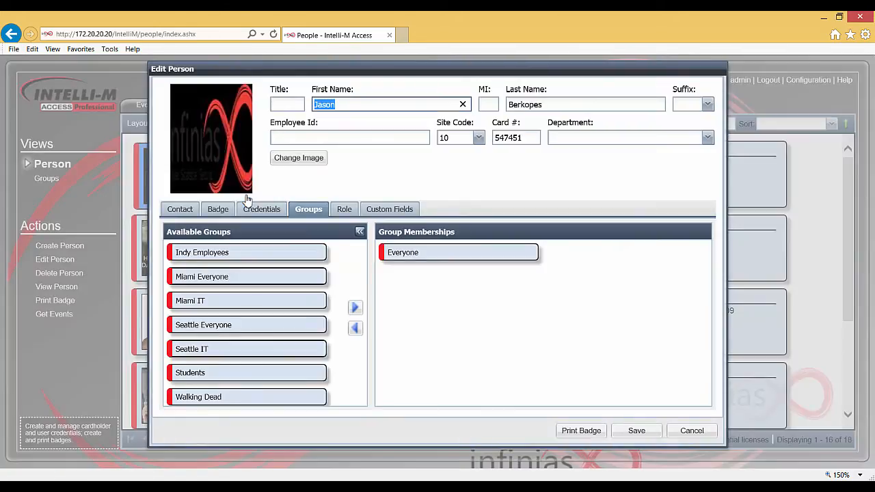
left_click(195, 214)
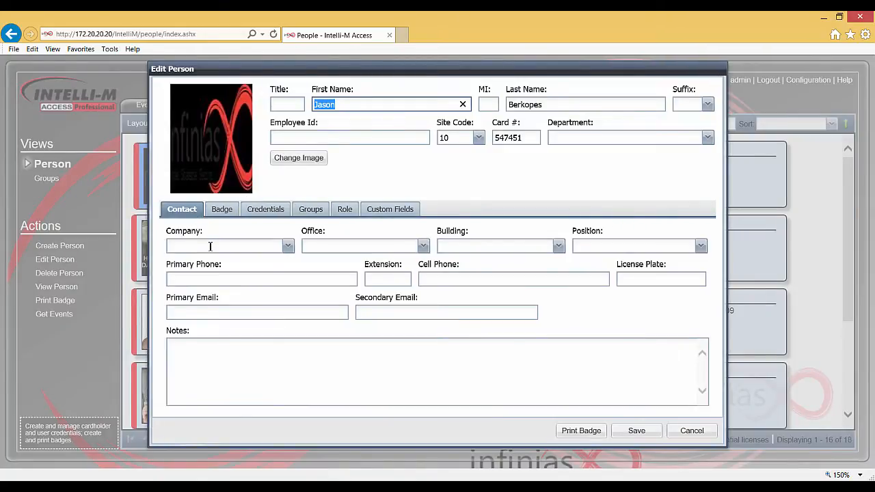
left_click(205, 278)
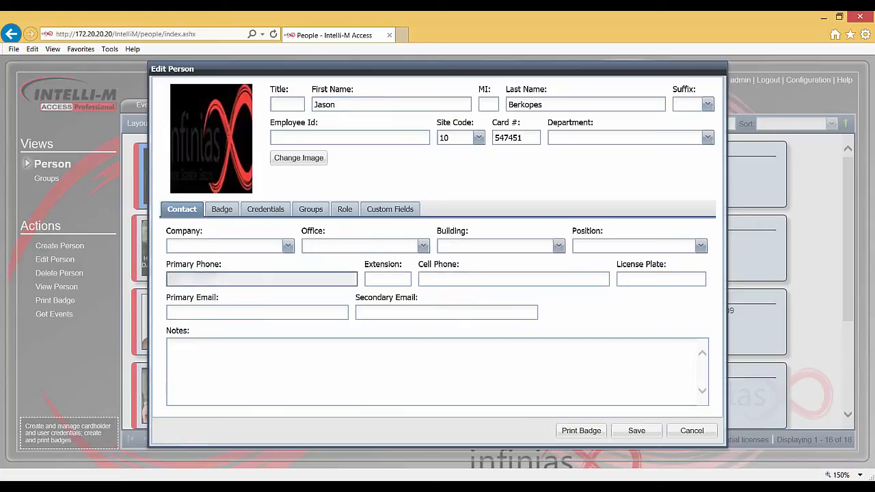
type("317-555")
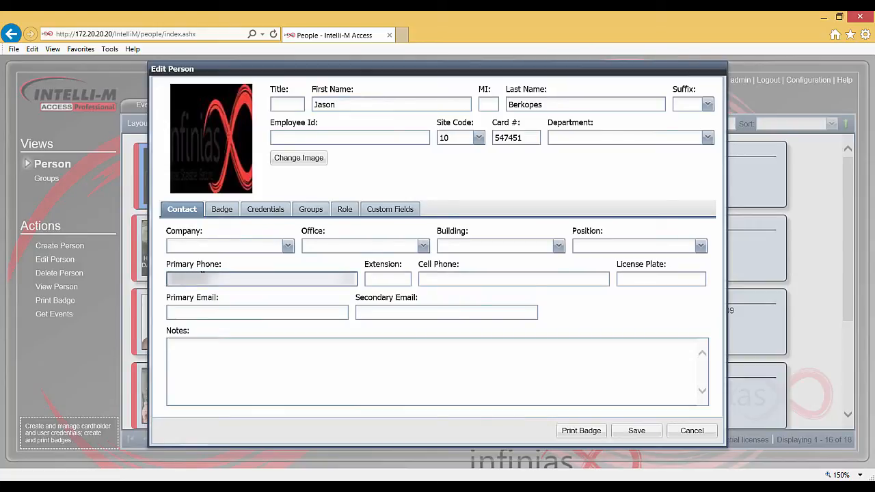
type("1234")
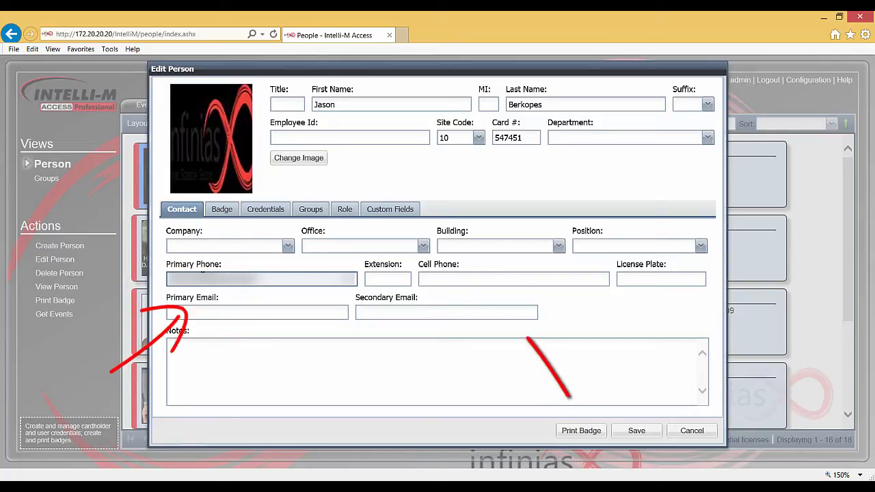
type(".com")
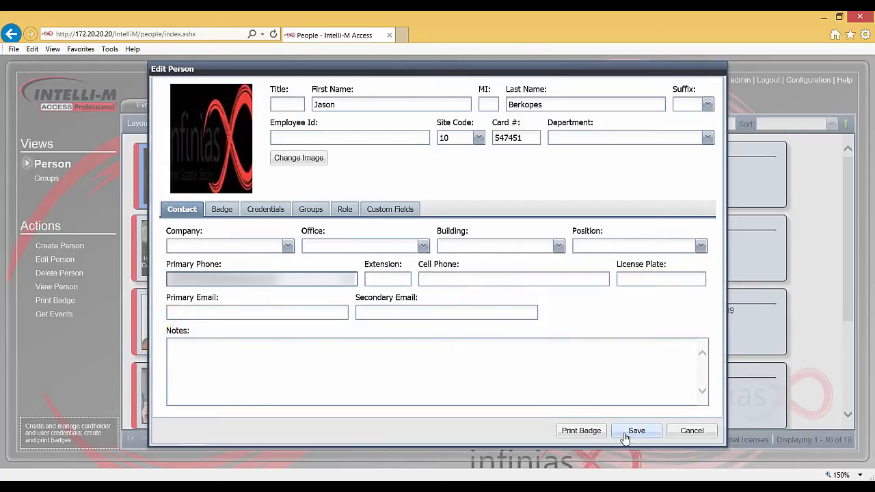
left_click(223, 211)
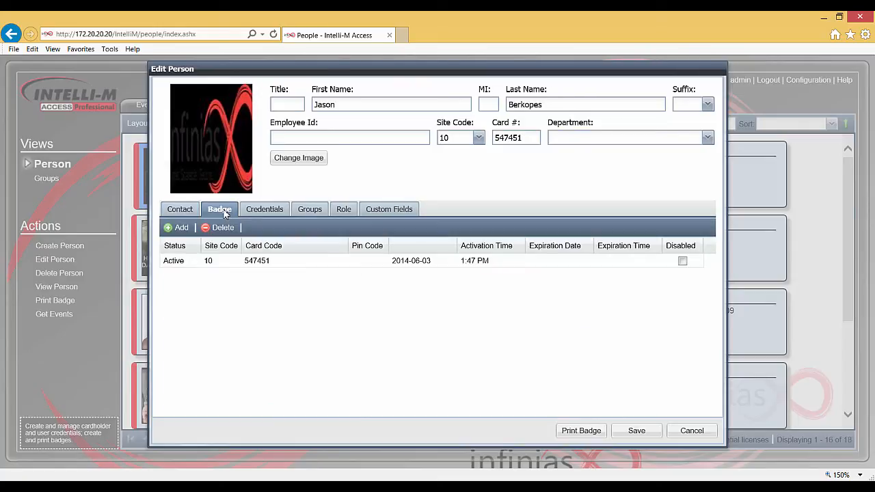
left_click(179, 228)
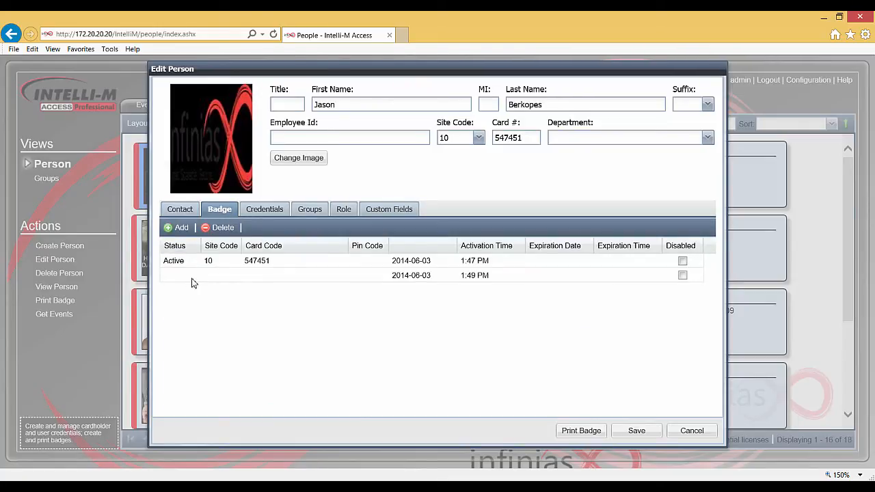
left_click(214, 277)
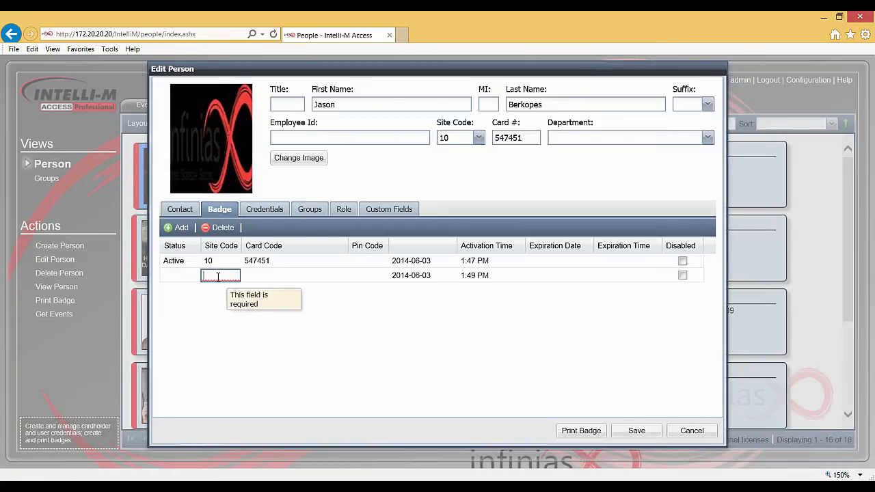
type("182")
key("Tab")
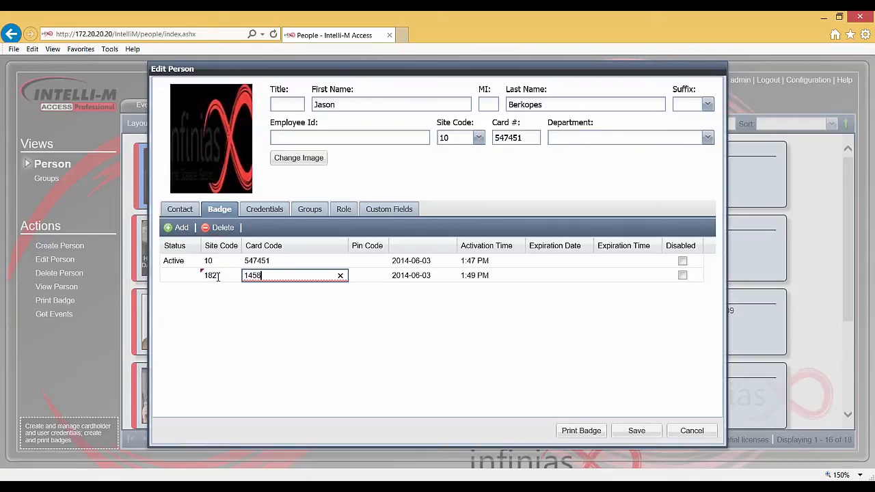
left_click(464, 277)
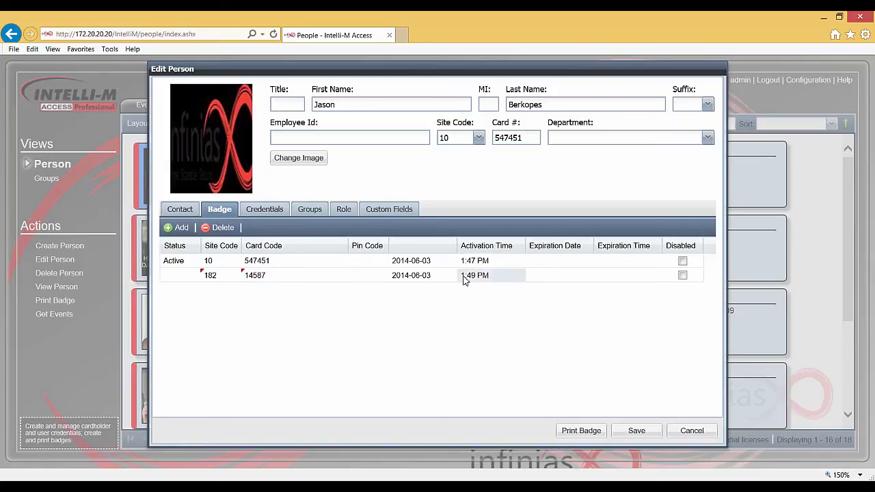
left_click(463, 277)
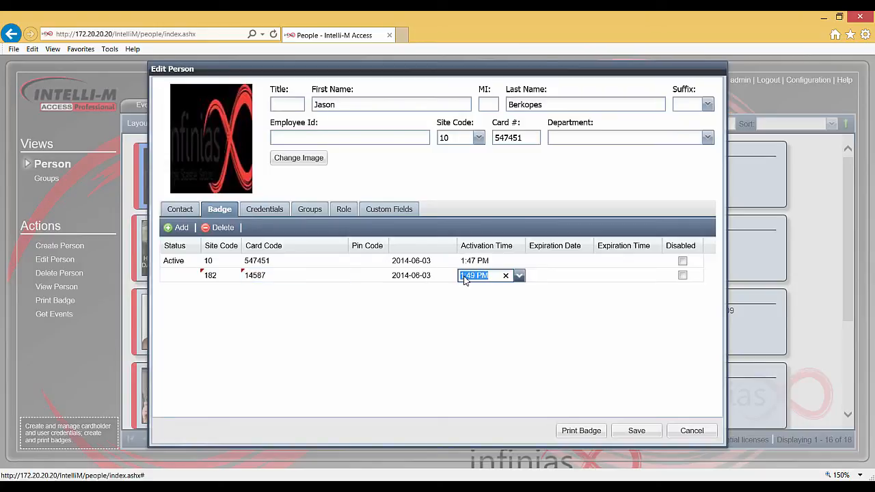
left_click(519, 276)
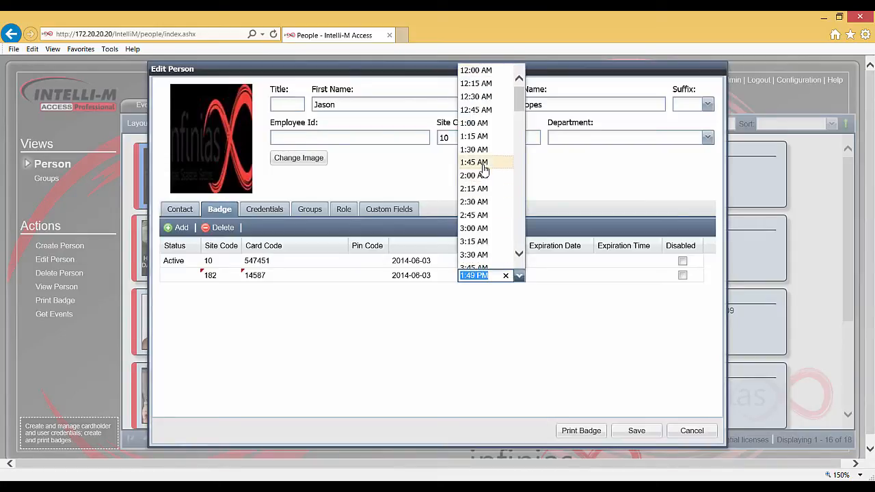
left_click(483, 126)
left_click(468, 319)
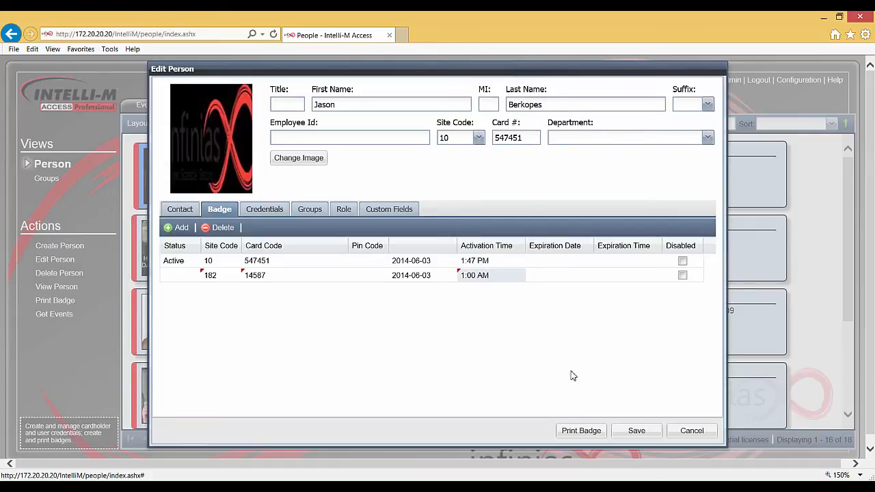
left_click(638, 435)
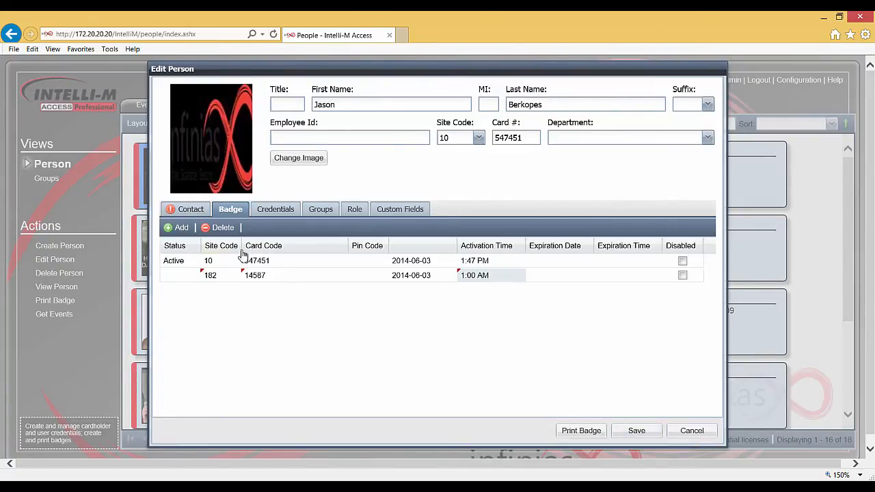
Step: Add a Mobile credential with its credential value and save the person
left_click(271, 212)
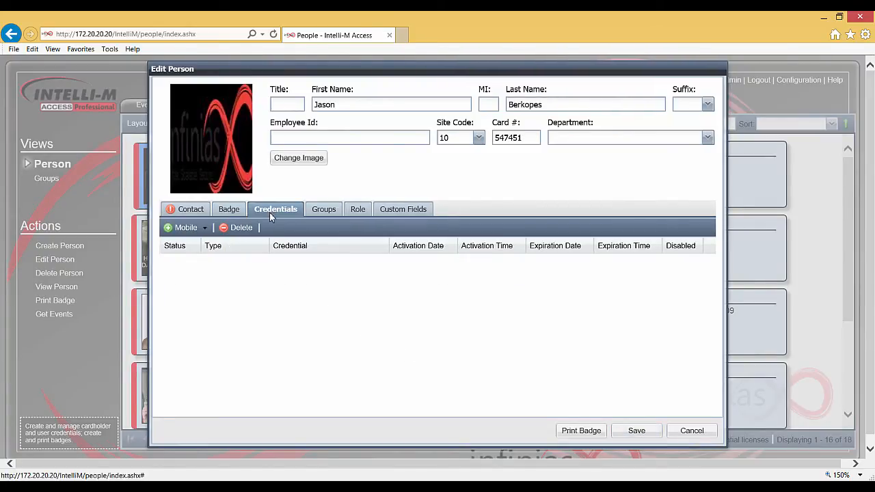
left_click(187, 229)
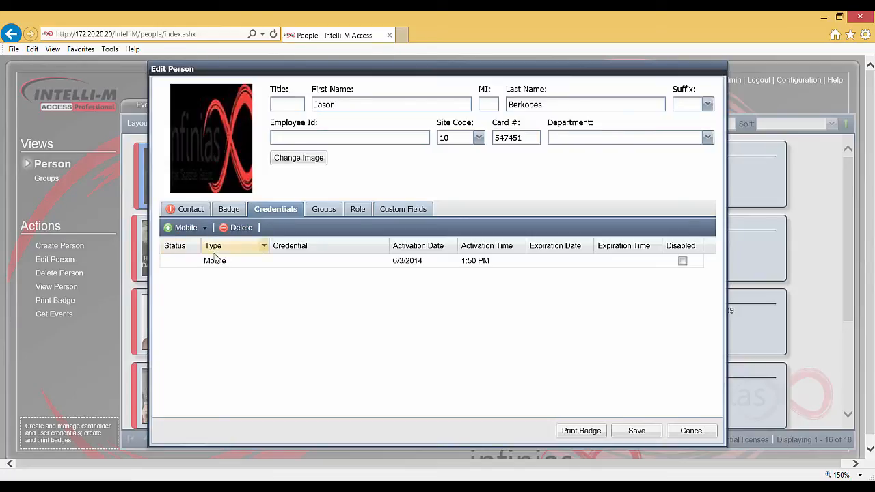
left_click(299, 263)
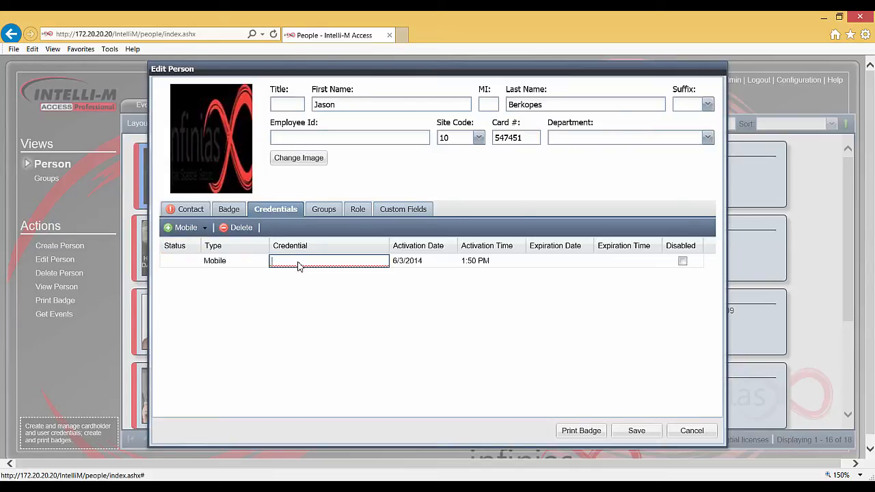
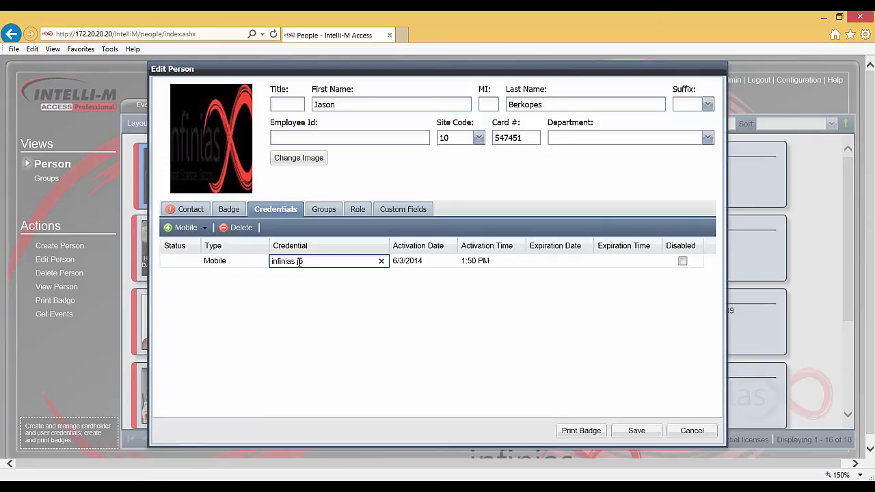
left_click(636, 436)
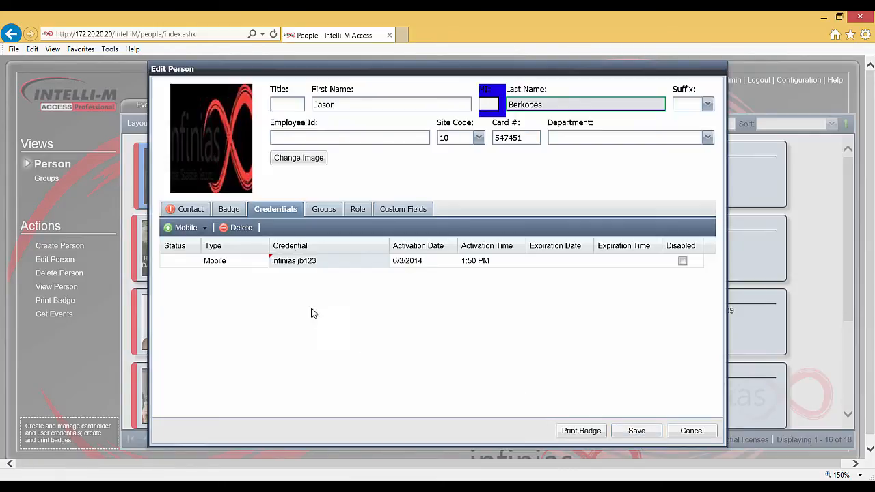
Step: Go to the person's Role settings and open the Role dropdown
left_click(322, 215)
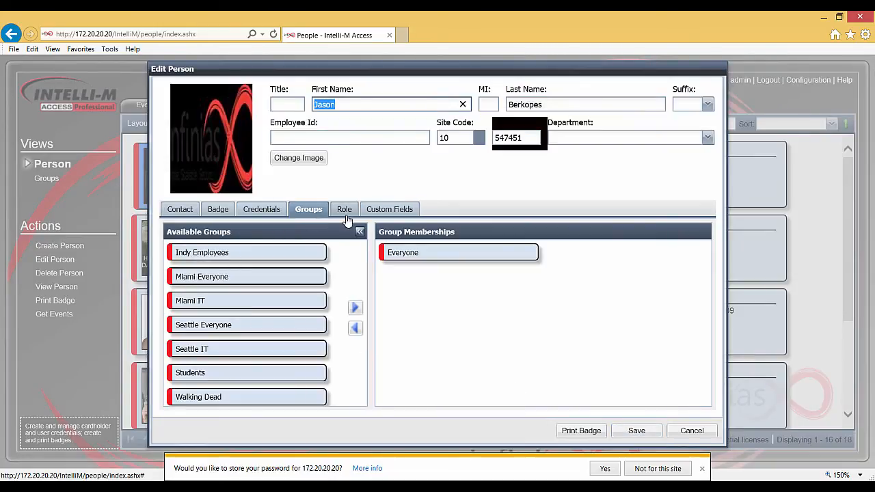
left_click(351, 213)
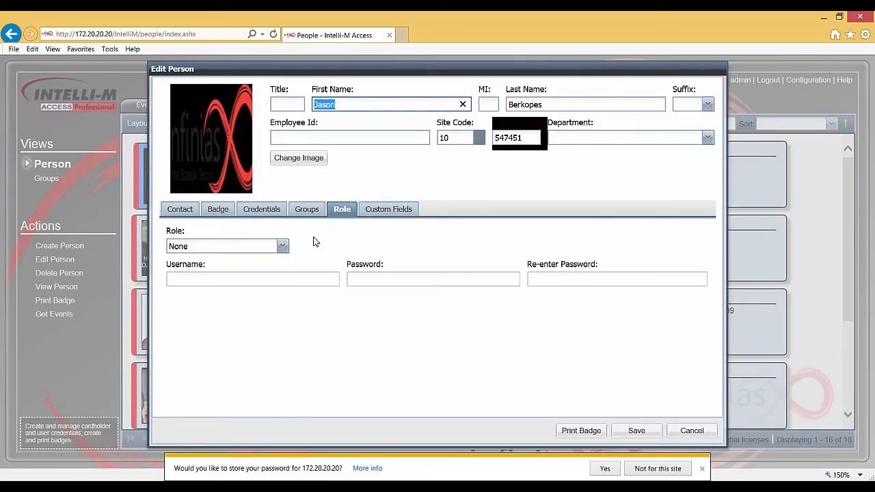
left_click(283, 247)
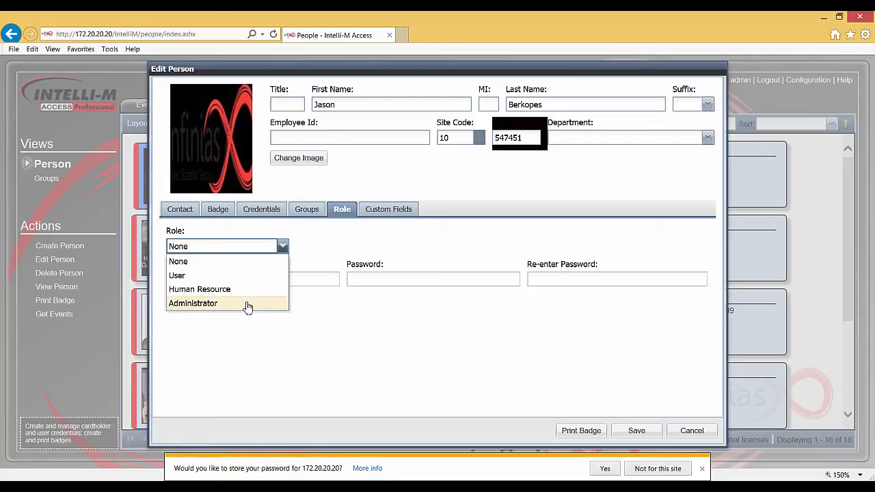
Step: Assign the Administrator role with a login username and the password entered twice
left_click(248, 305)
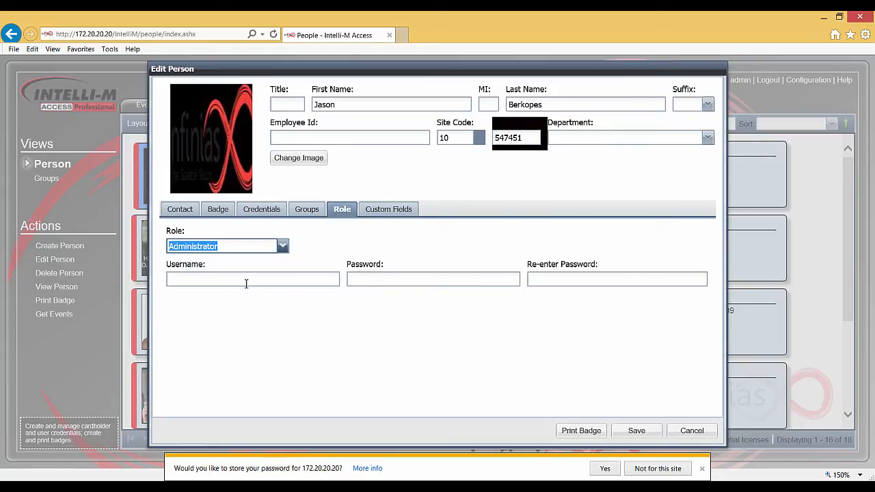
left_click(246, 280)
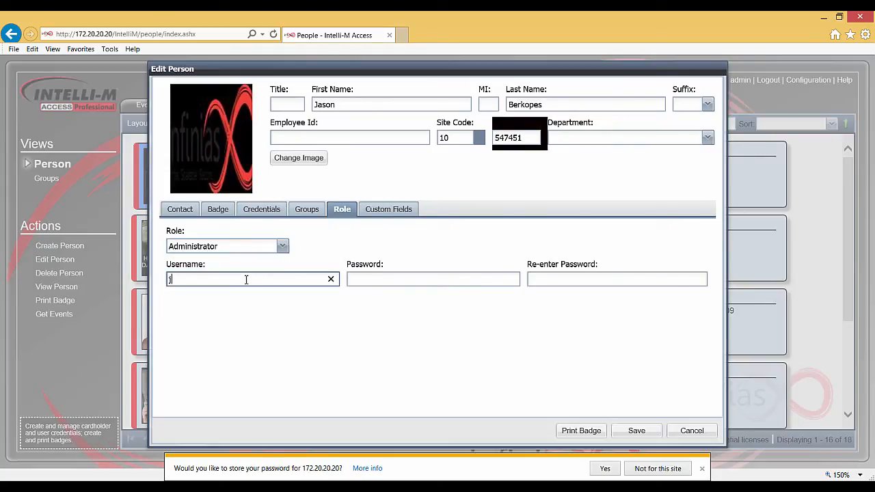
key("Tab")
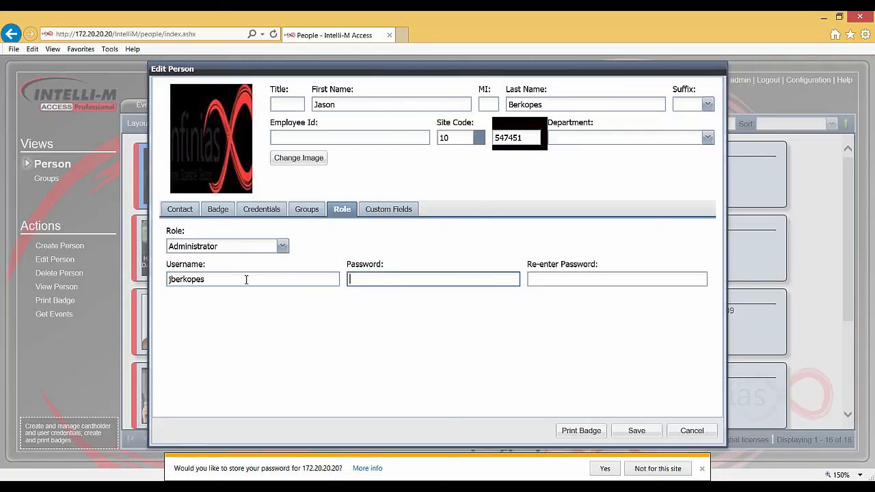
type("1234")
key("Tab")
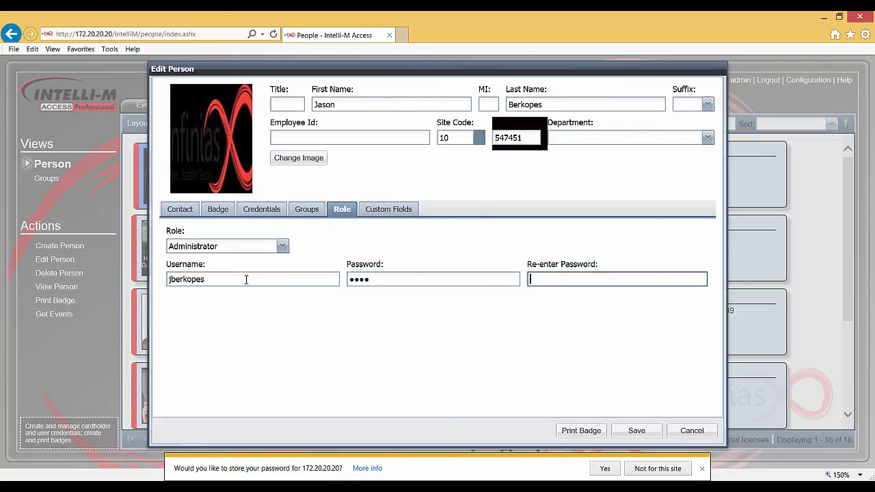
type("1234")
Step: Save the cardholder, log out, and return to the login screen
left_click(622, 434)
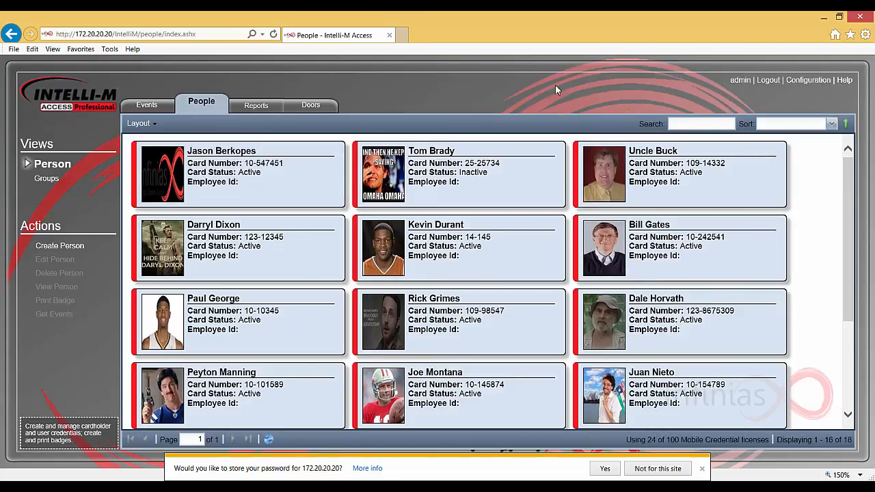
left_click(768, 81)
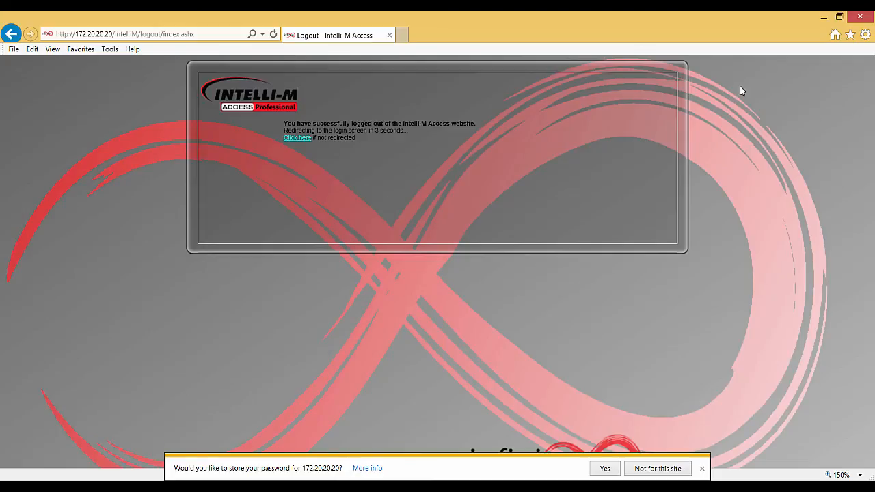
left_click(301, 138)
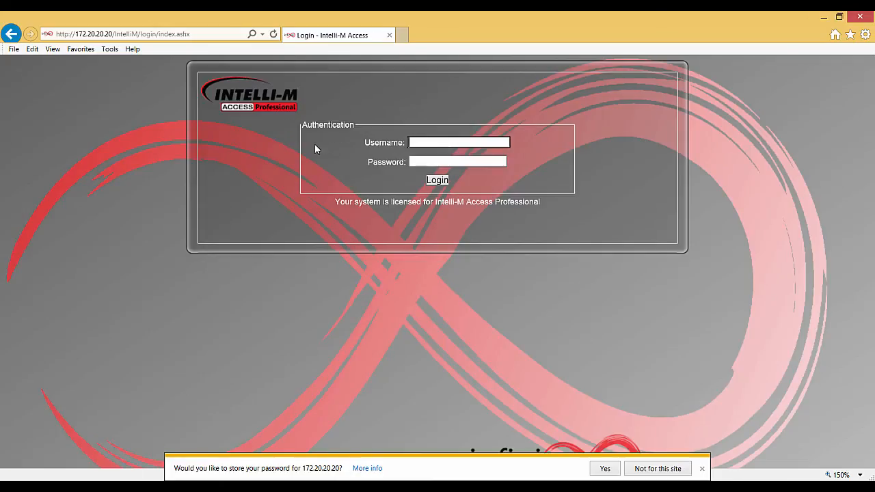
Step: Sign in with the new administrator username and password to reach the Events log
left_click(422, 143)
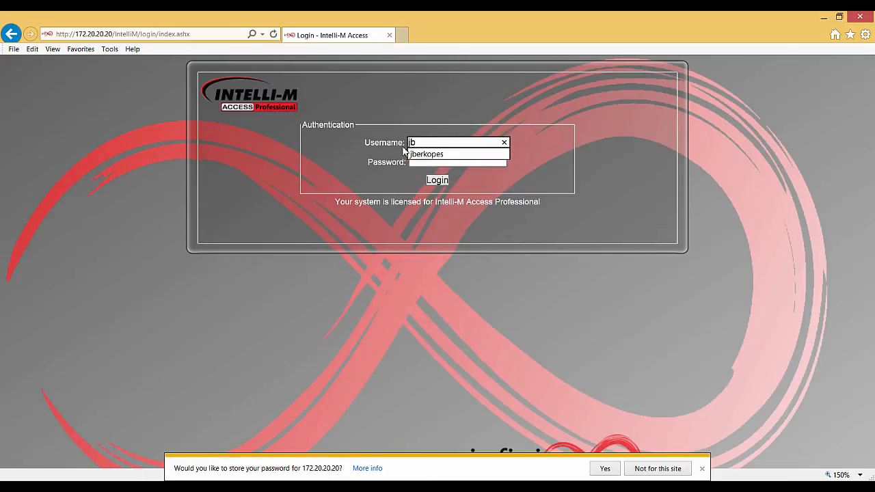
key("Tab")
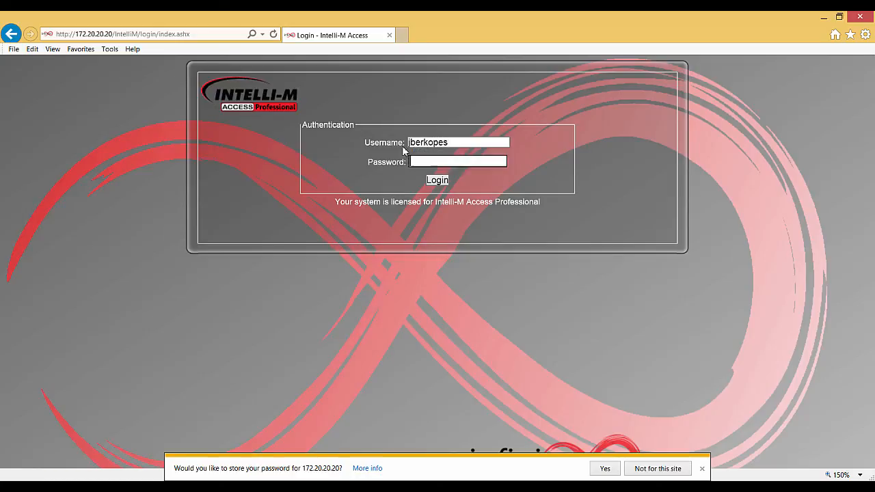
type("****")
left_click(431, 180)
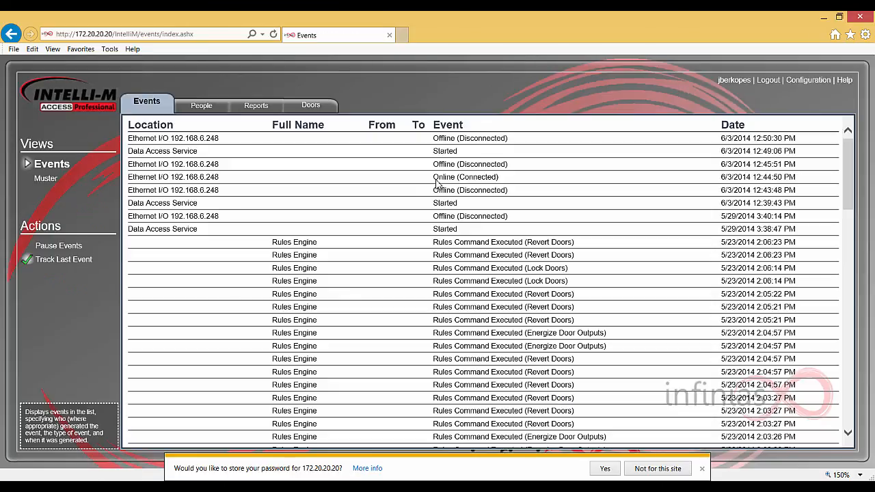